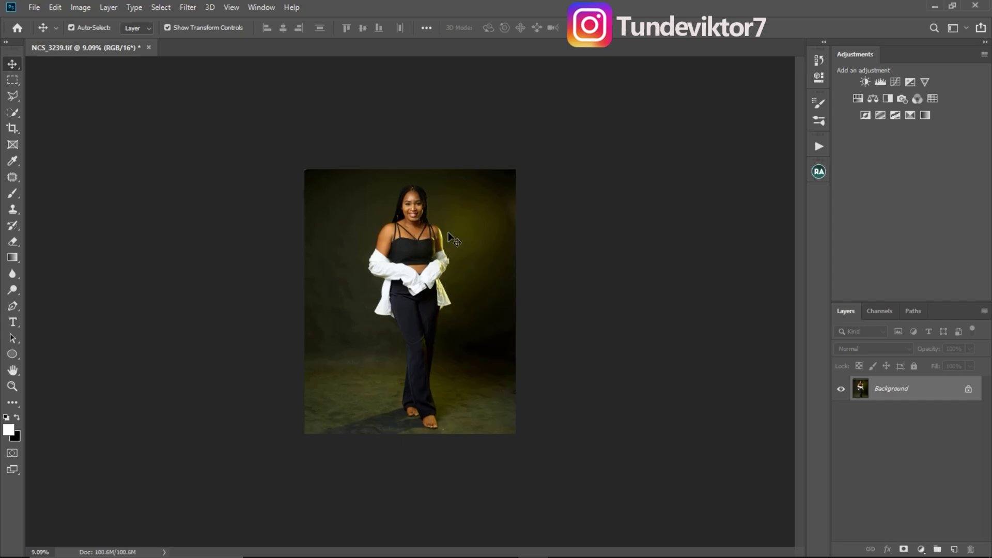
Duplicate the NCS_3239 portrait's Background layer into a Background copy above it.
scroll(434, 284, up, 2)
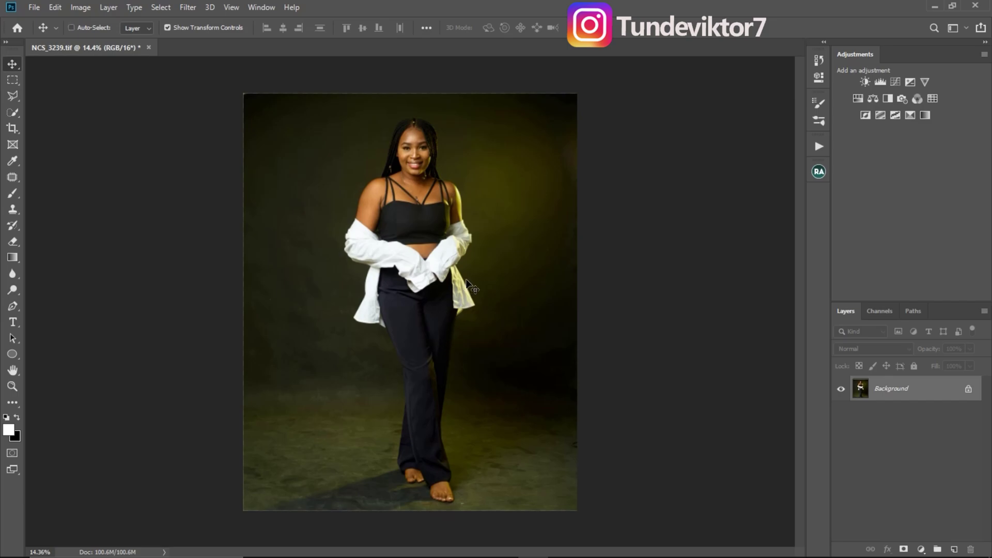
key(ctrl+j)
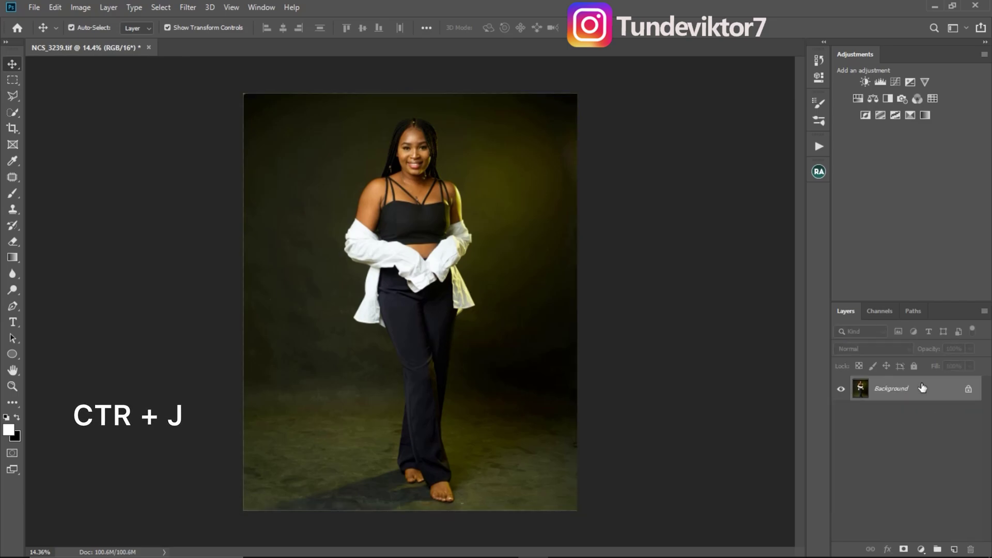
drag(924, 390, 955, 549)
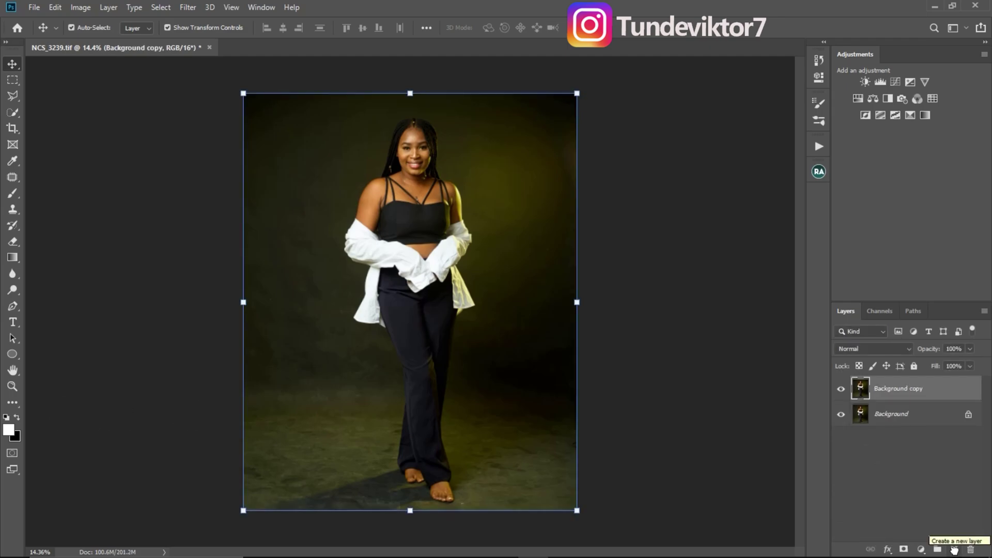
click(630, 246)
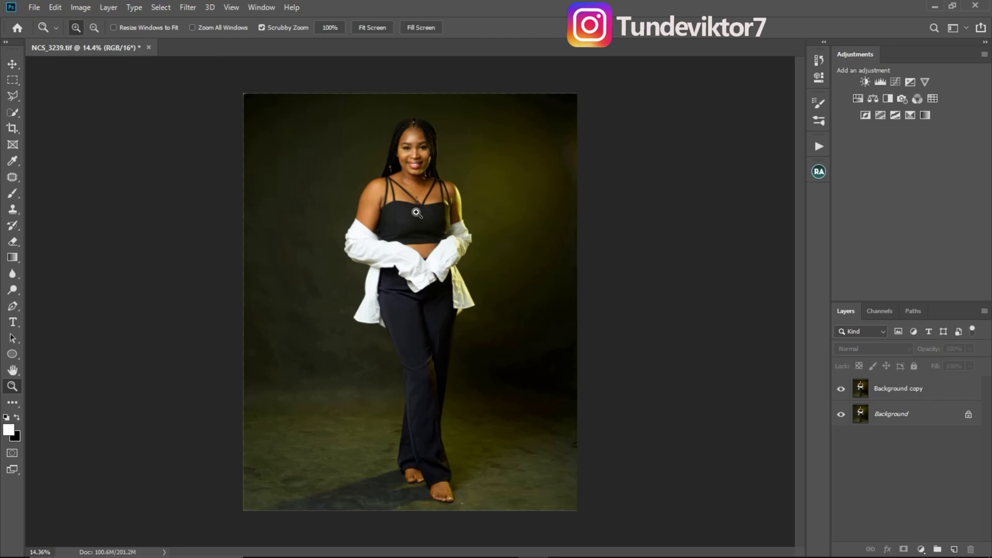
drag(406, 197, 416, 204)
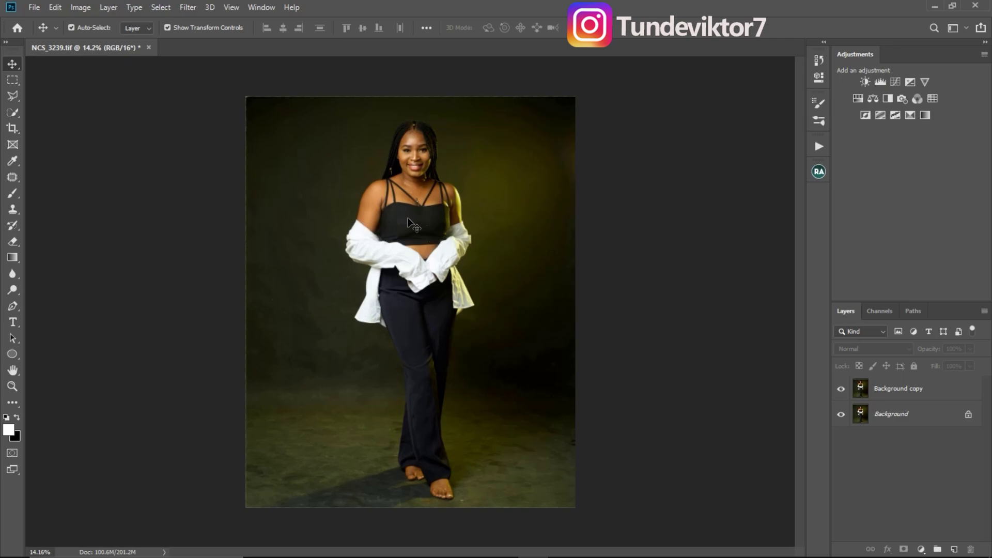
With the Quick Selection tool active, rename the Background copy layer to 'subject'.
click(13, 112)
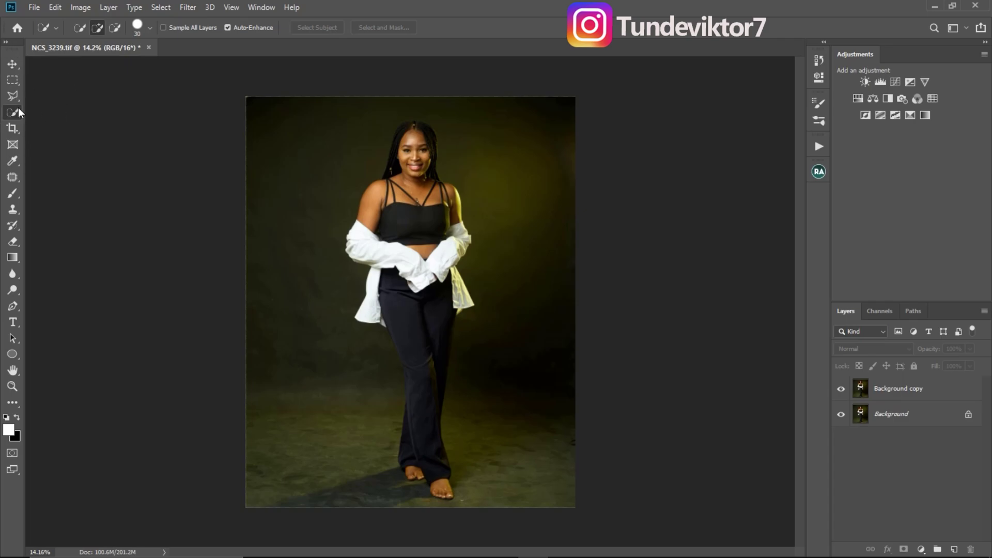
click(859, 390)
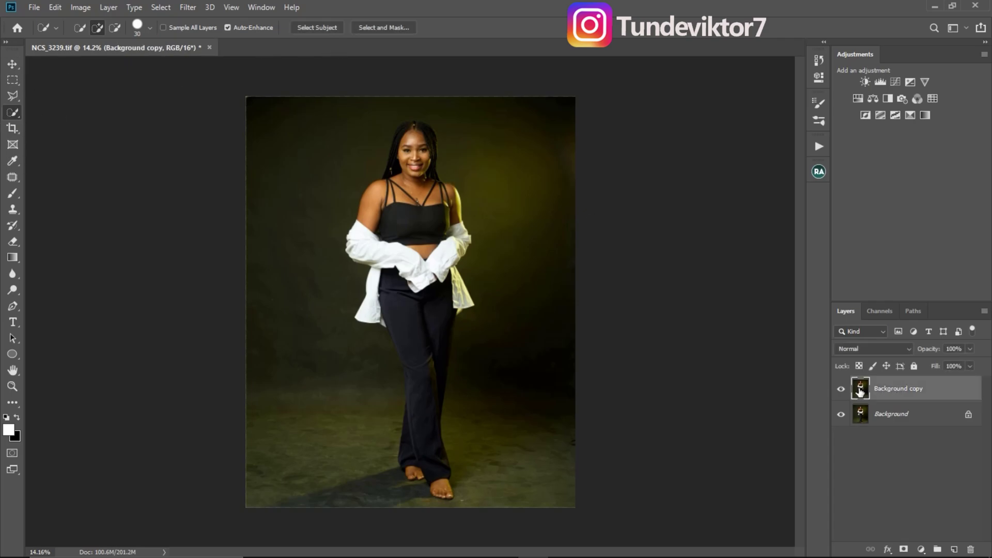
double_click(892, 388)
text(subject)
key(Return)
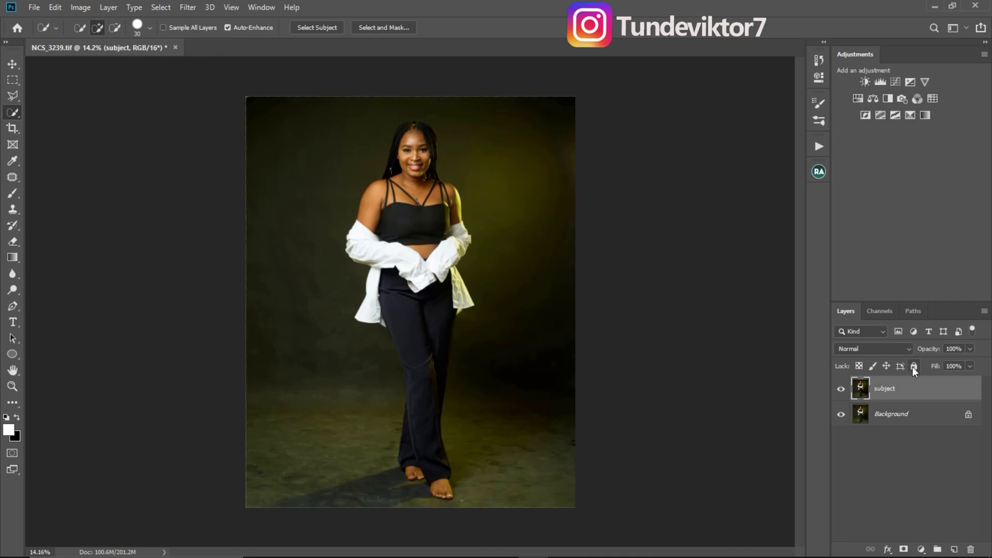
Auto-select the woman with Select Subject and zoom in on her legs to check edges.
click(312, 29)
key(z)
drag(410, 452, 421, 399)
scroll(422, 399, up, 10)
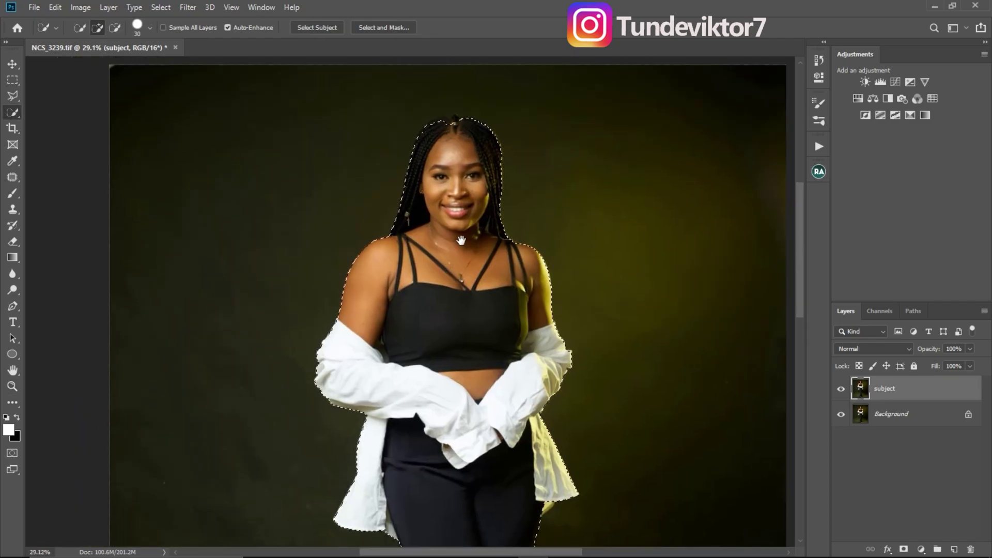
Zoom to her head and begin a Polygonal Lasso addition around the top of her hair.
key(z)
drag(469, 114, 387, 203)
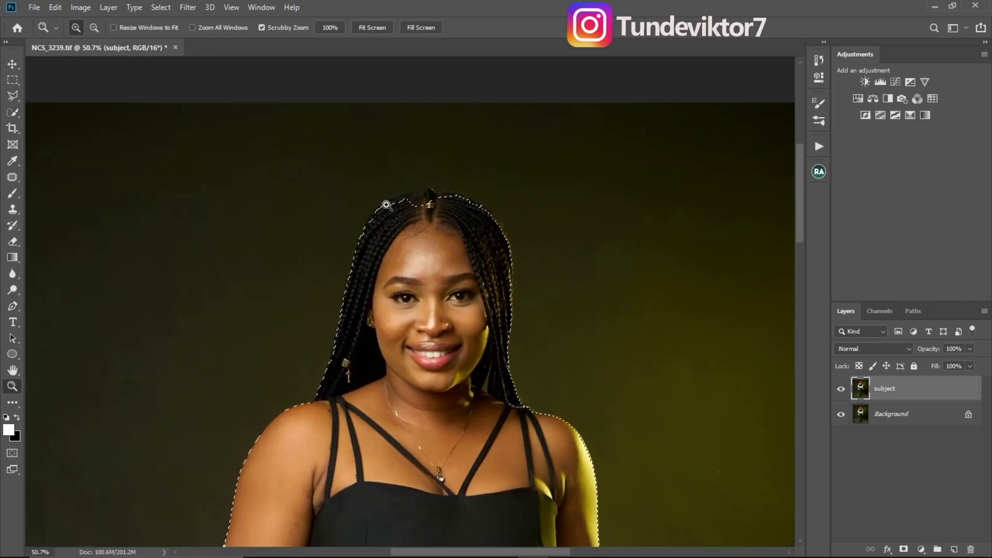
click(12, 95)
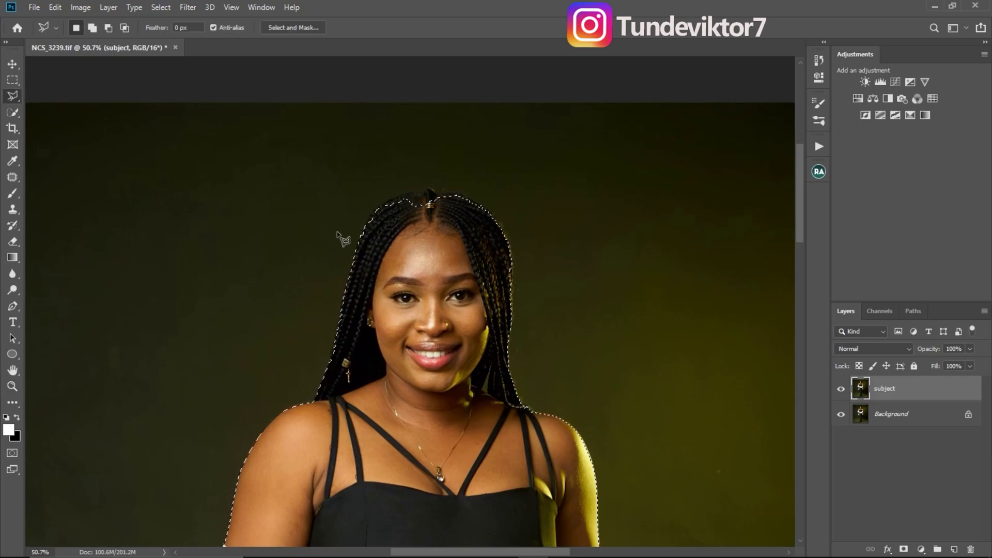
key(shift)
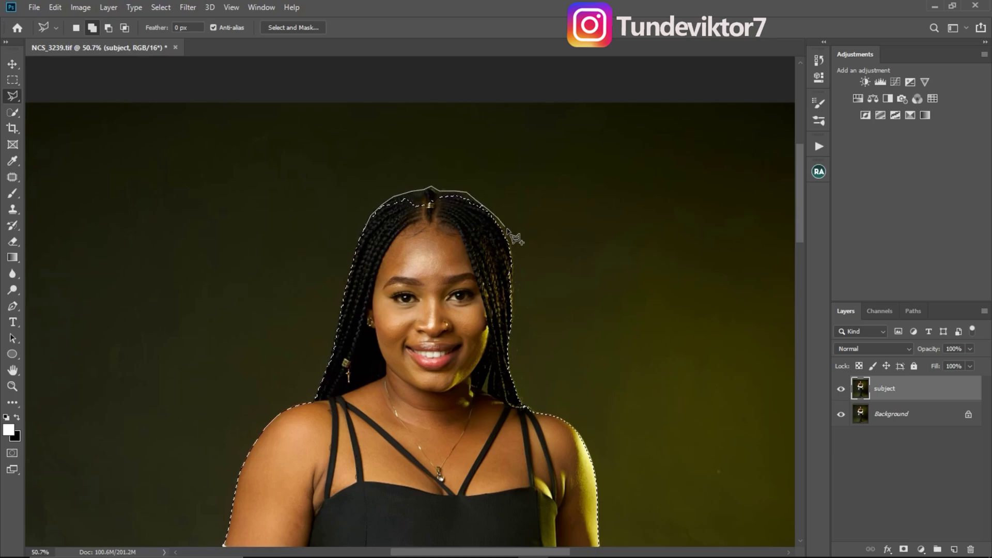
Close the lasso outline around the top of the braids and zoom out to the whole photo.
click(375, 233)
drag(394, 254, 160, 223)
drag(314, 269, 222, 253)
drag(406, 233, 421, 233)
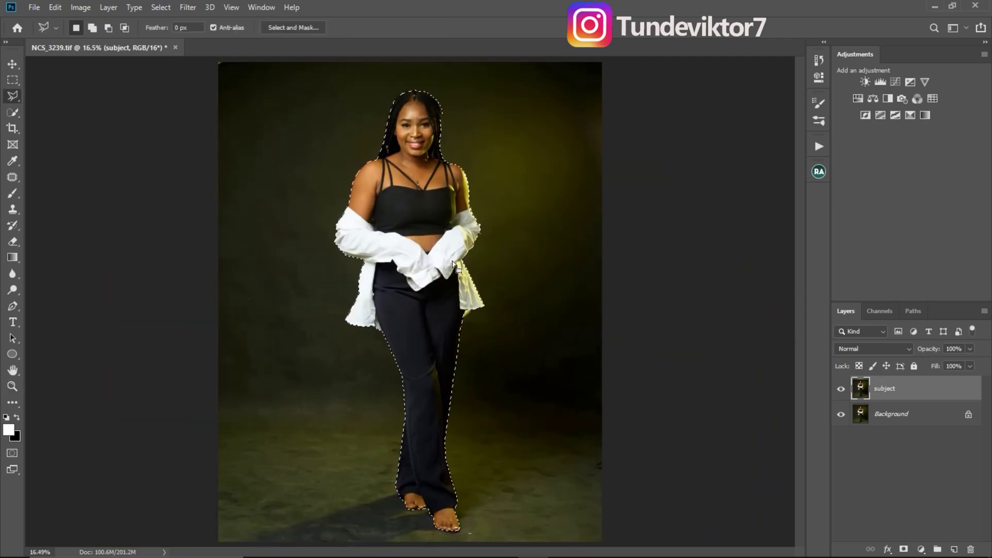
Add the gap beside the shirt hem and hip to the selection with the Polygonal Lasso.
drag(483, 320, 547, 334)
key(l)
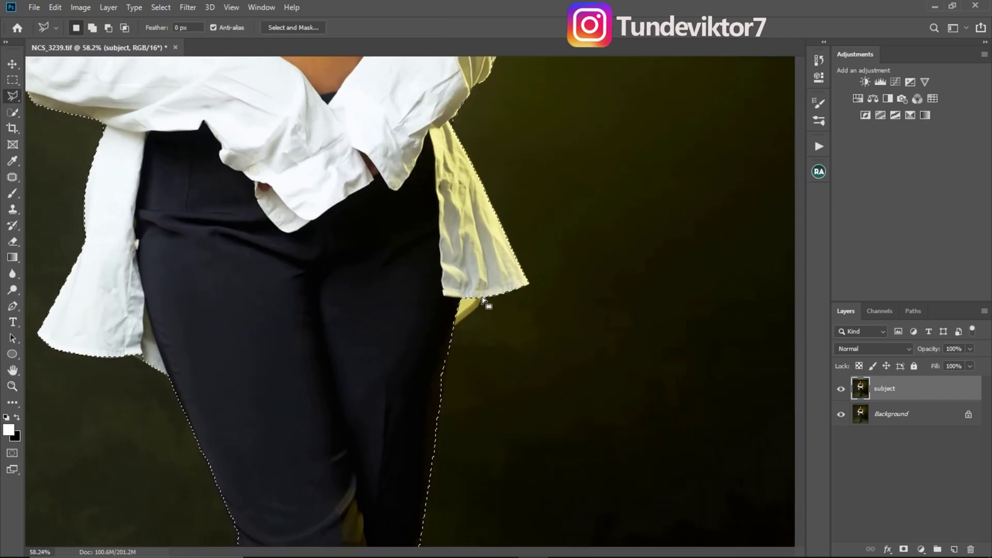
key(shift)
click(481, 299)
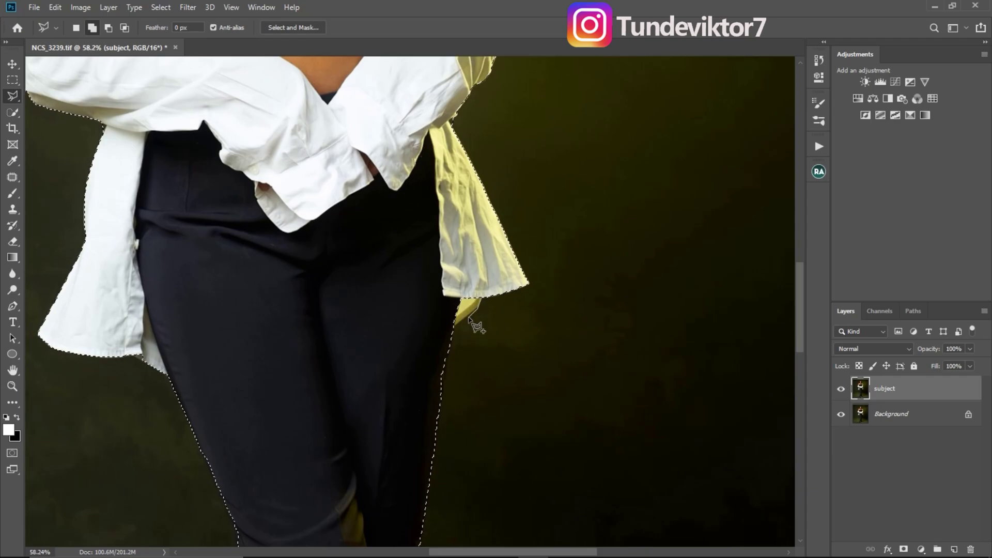
click(467, 276)
alt+click(367, 329)
alt+click(409, 331)
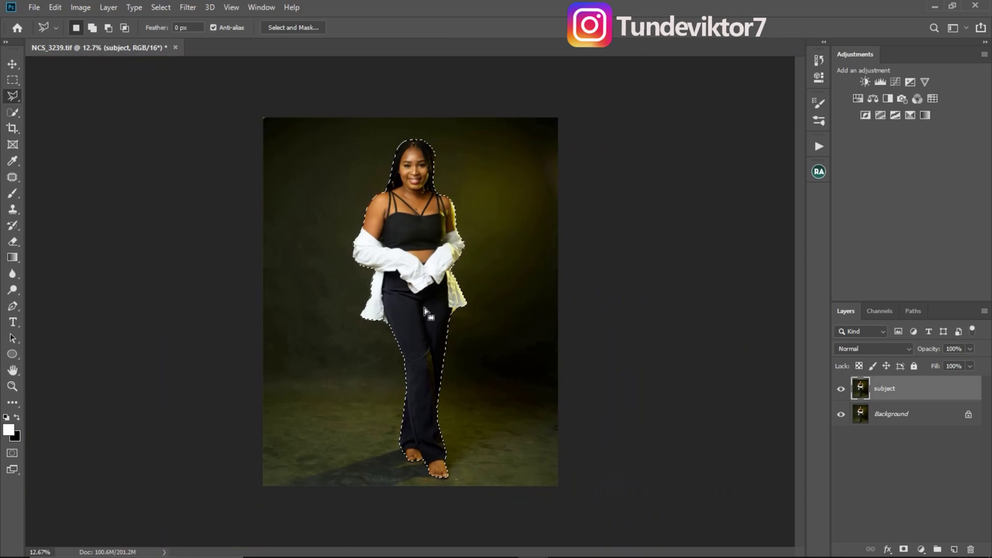
alt+click(428, 232)
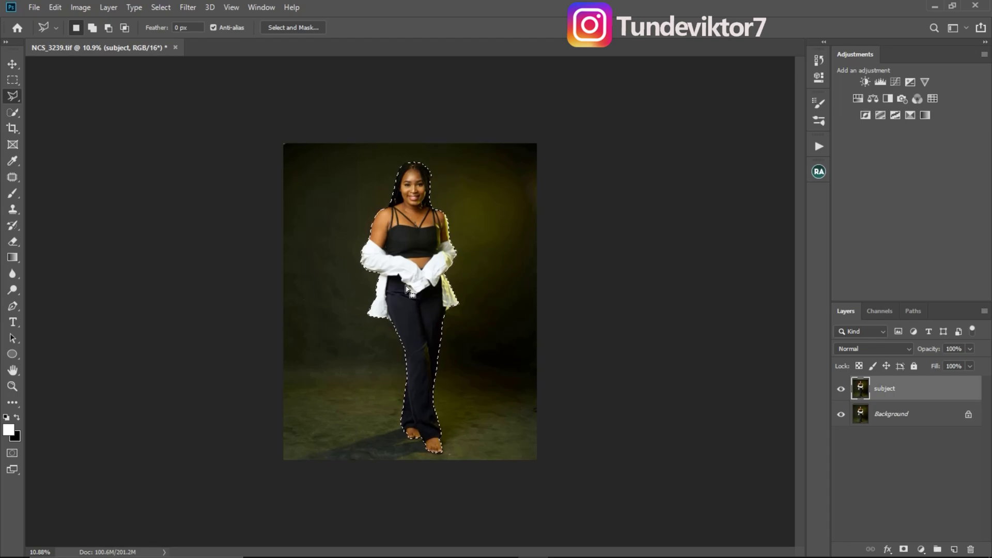
Invert the selection, copy it to a new Layer 1, and toggle layer visibility to check it.
key(ctrl+shift+i)
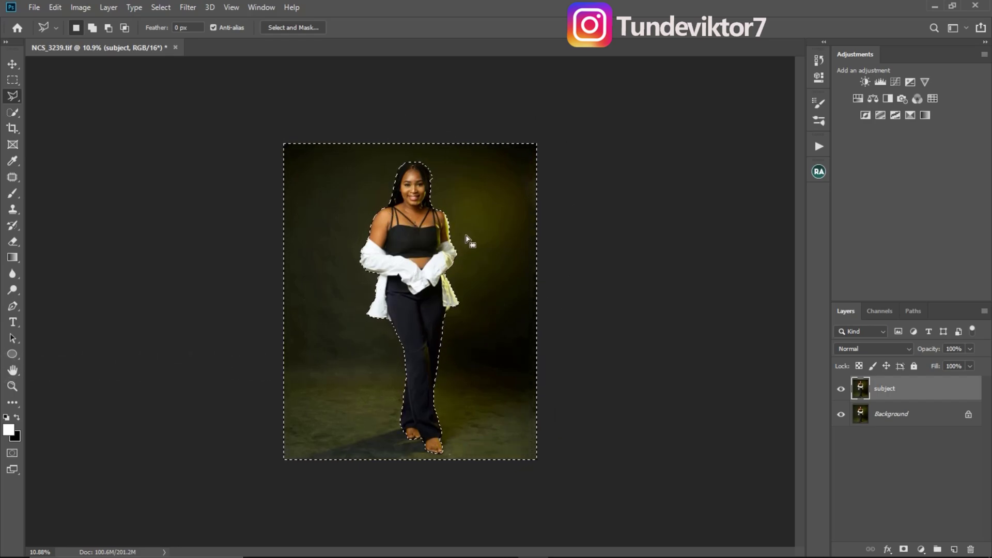
key(ctrl+j)
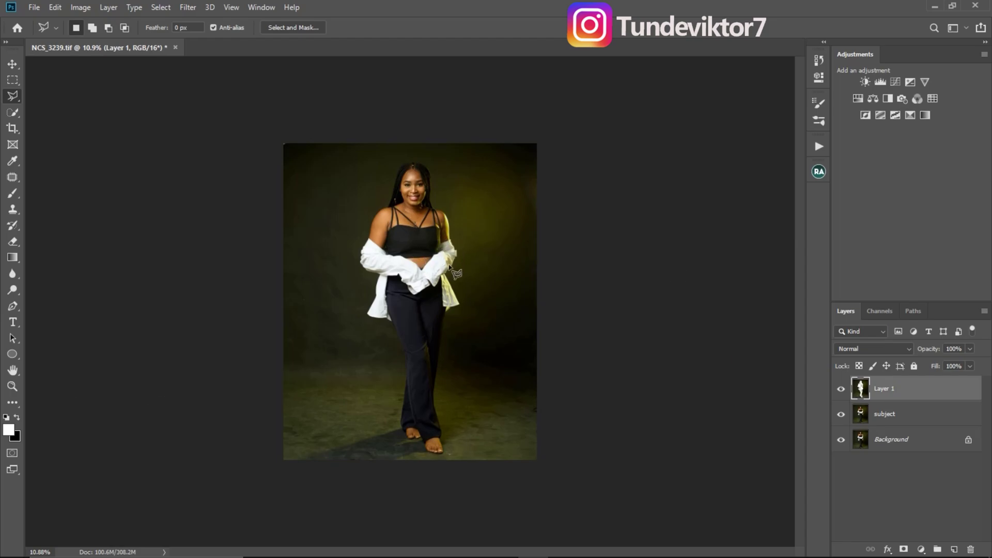
click(841, 415)
click(841, 440)
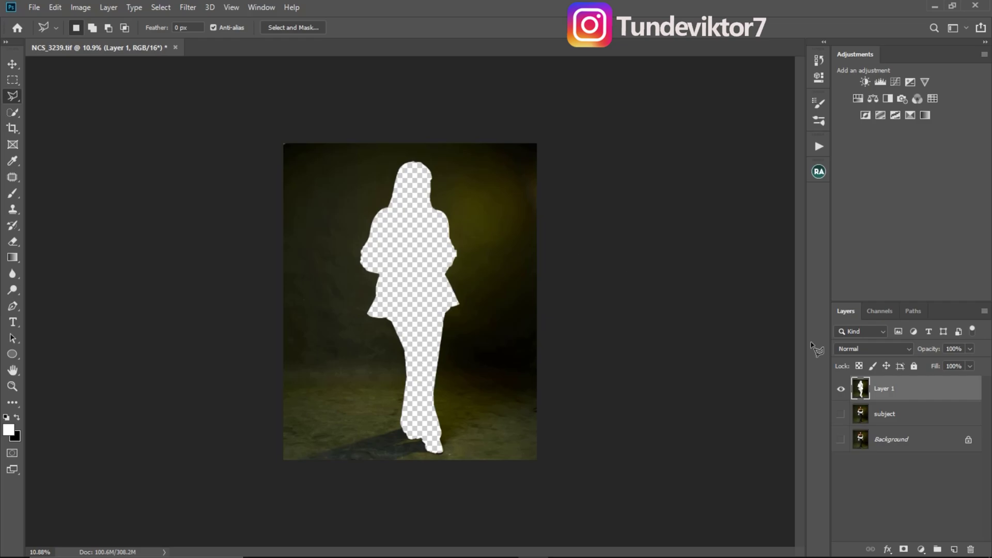
click(841, 413)
click(841, 440)
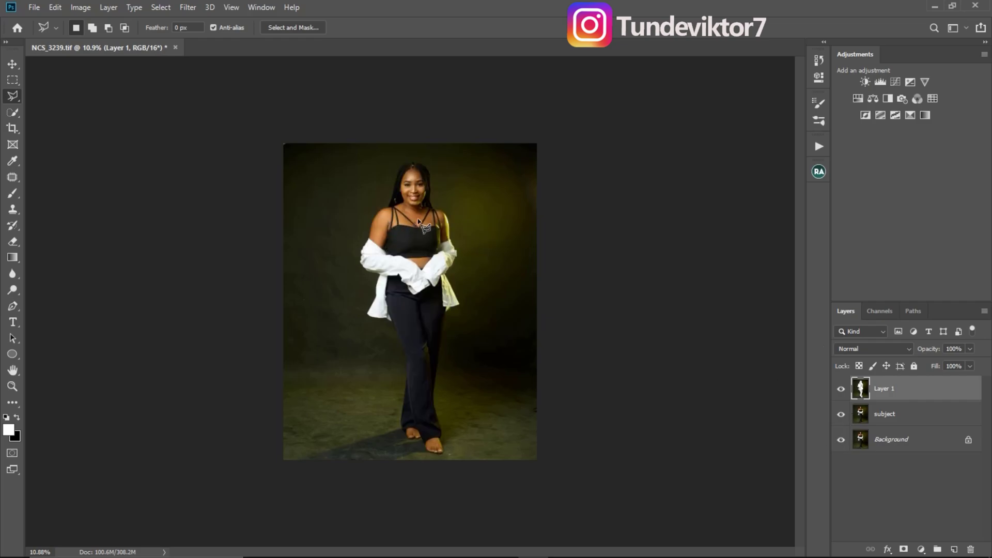
Make the subject layer active and load its pixels as a selection.
click(878, 417)
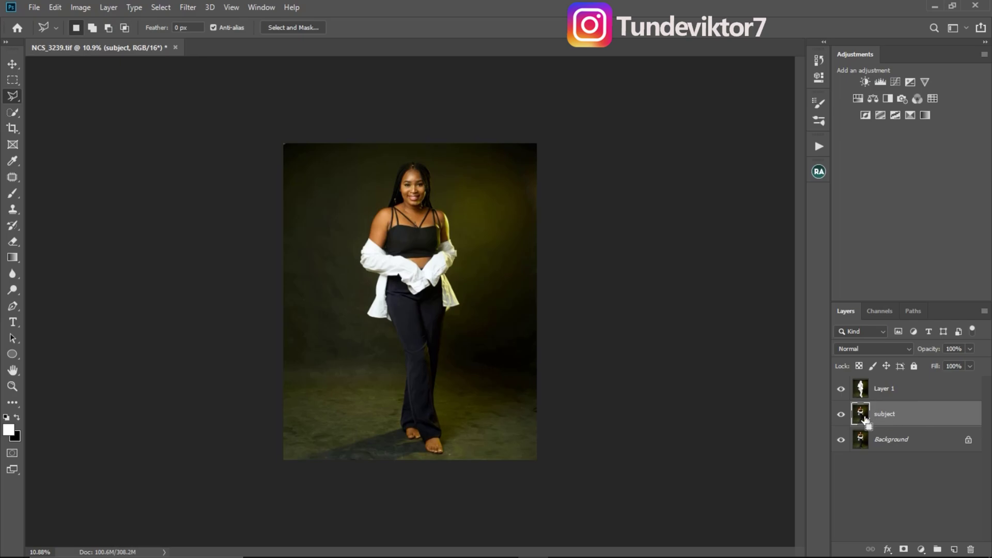
key(ctrl)
ctrl+click(870, 416)
click(12, 113)
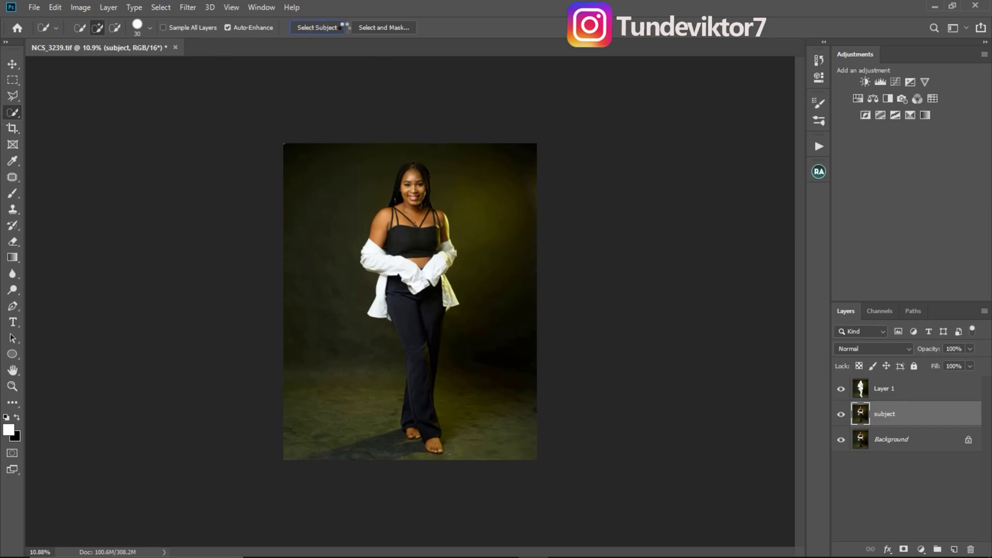
click(330, 27)
click(904, 550)
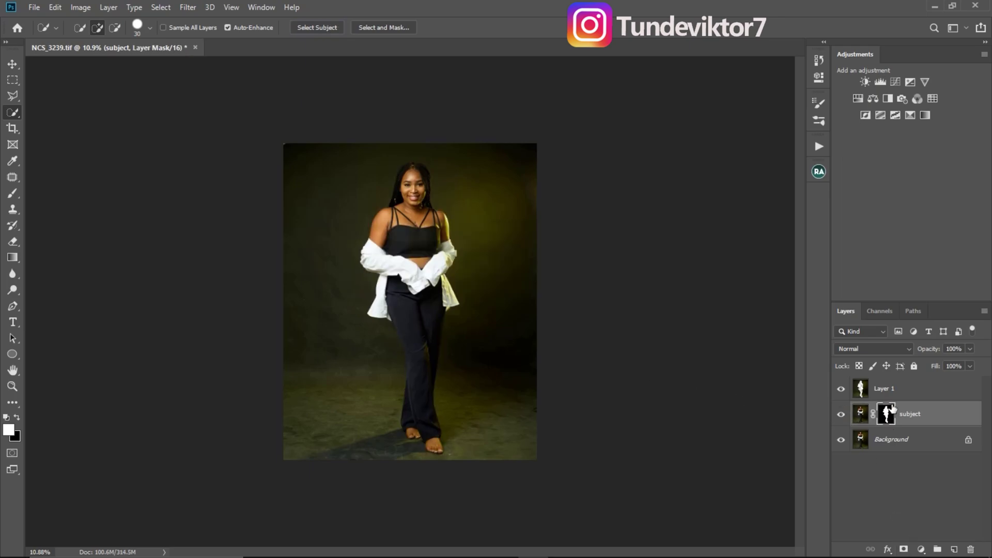
key(ctrl+z)
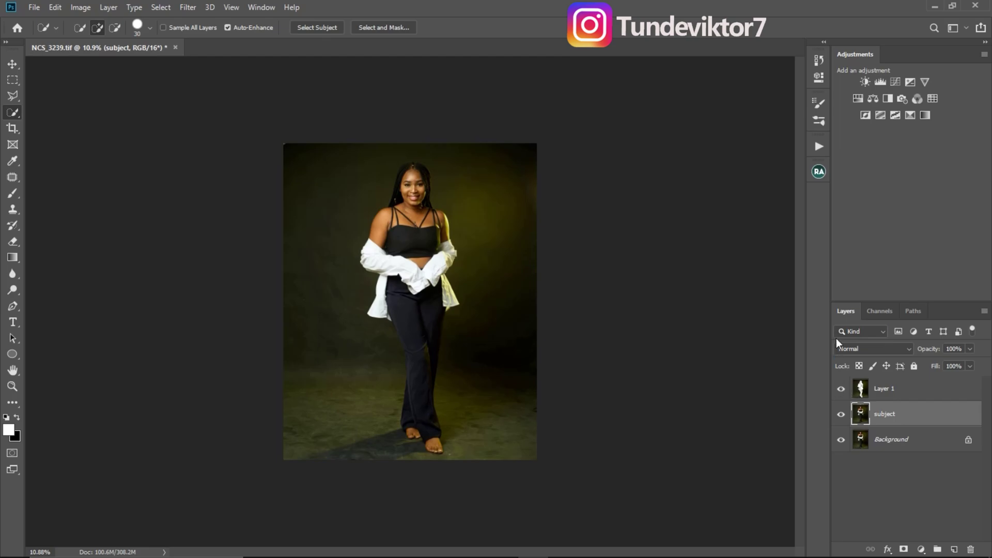
Select Layer 1 and rename it 'background'.
ctrl+click(860, 390)
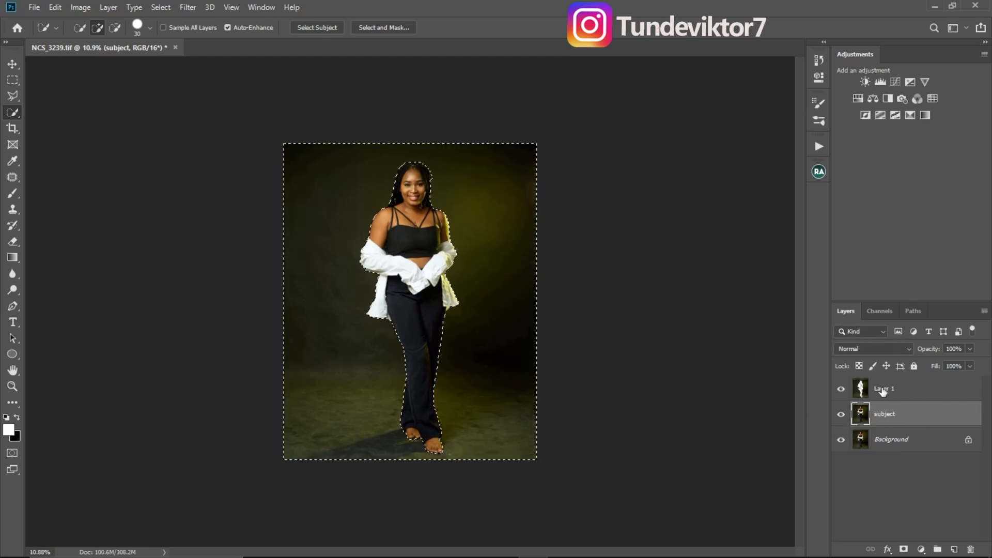
click(881, 393)
double_click(881, 391)
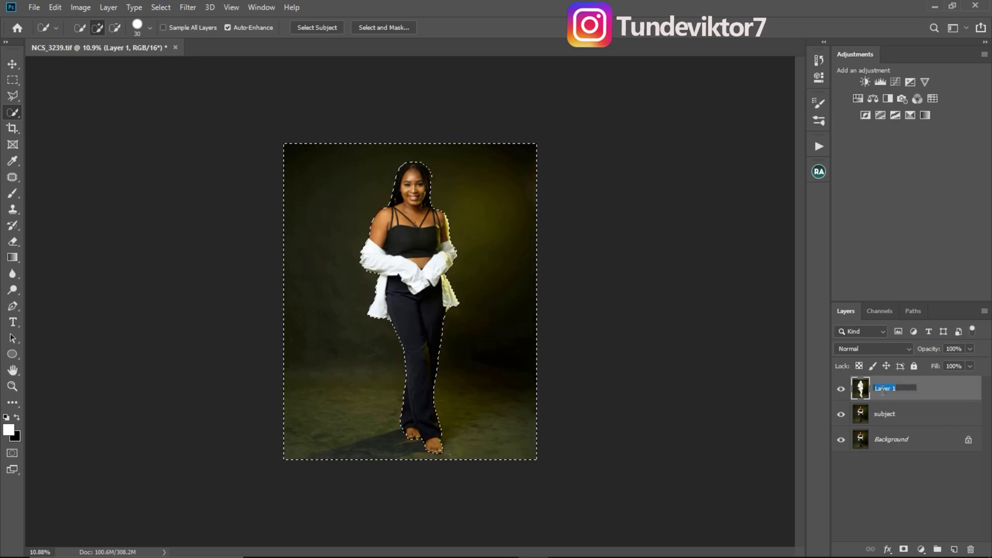
text(backgrou)
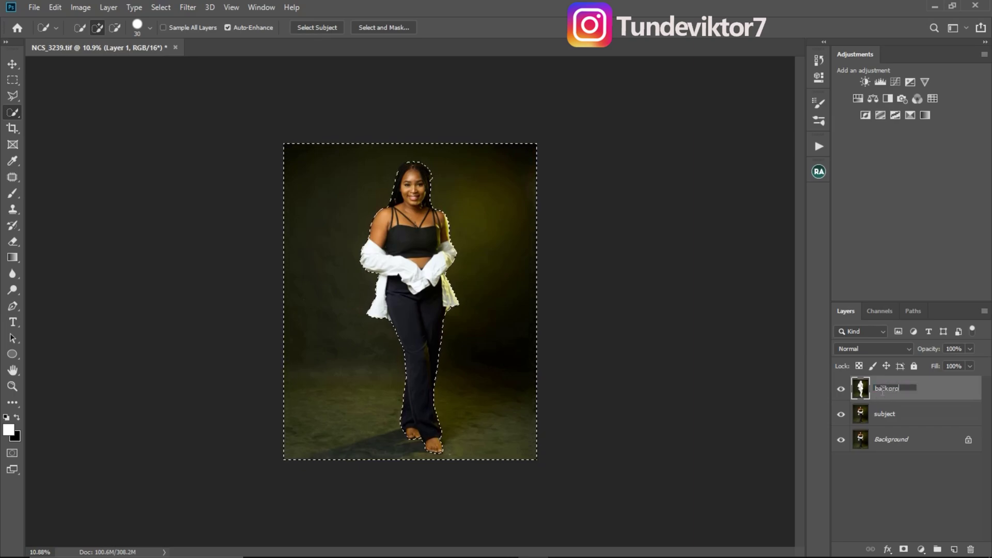
text(nd)
key(Return)
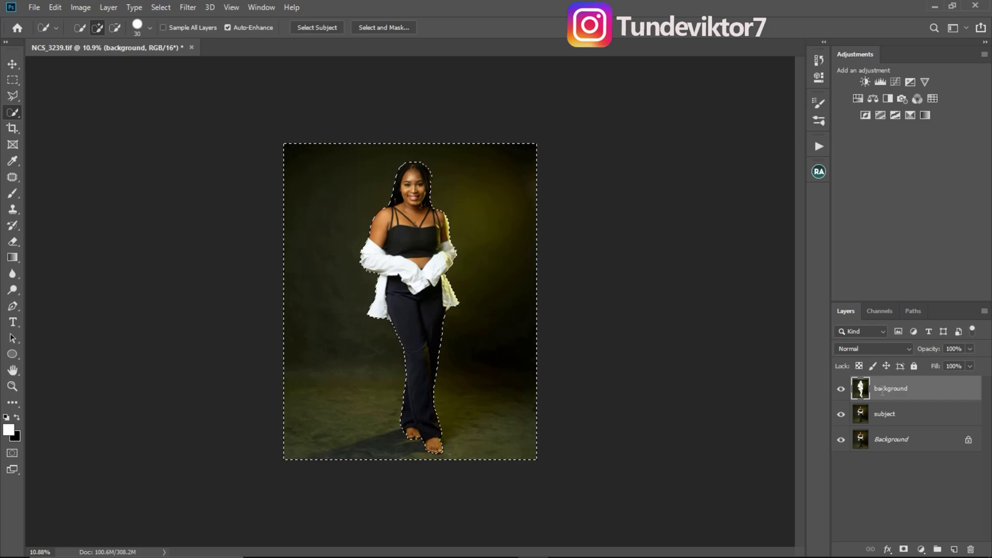
Undo that rename, deselect, and rename Layer 1 to 'background' once more.
key(ctrl+z)
key(ctrl+d)
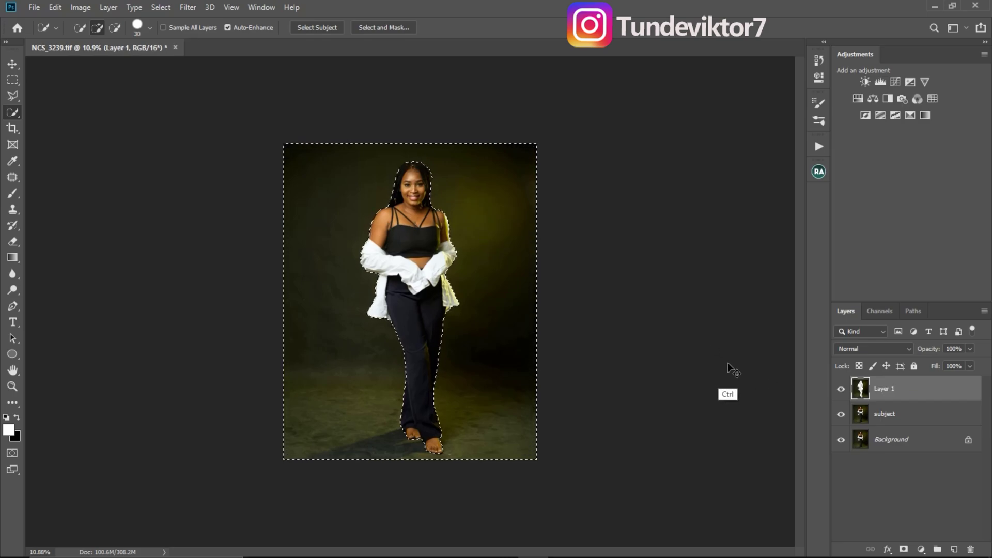
click(840, 388)
double_click(887, 389)
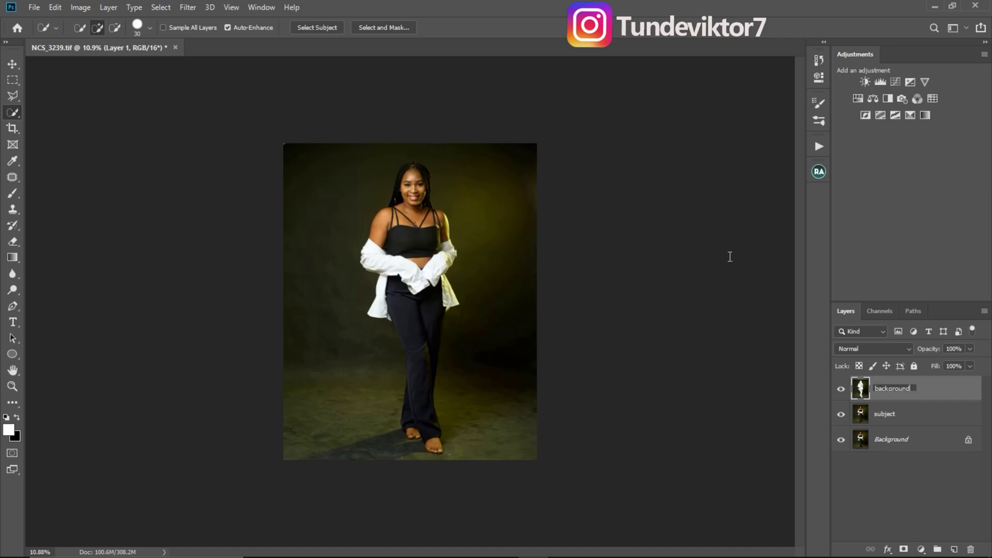
text(background)
click(864, 413)
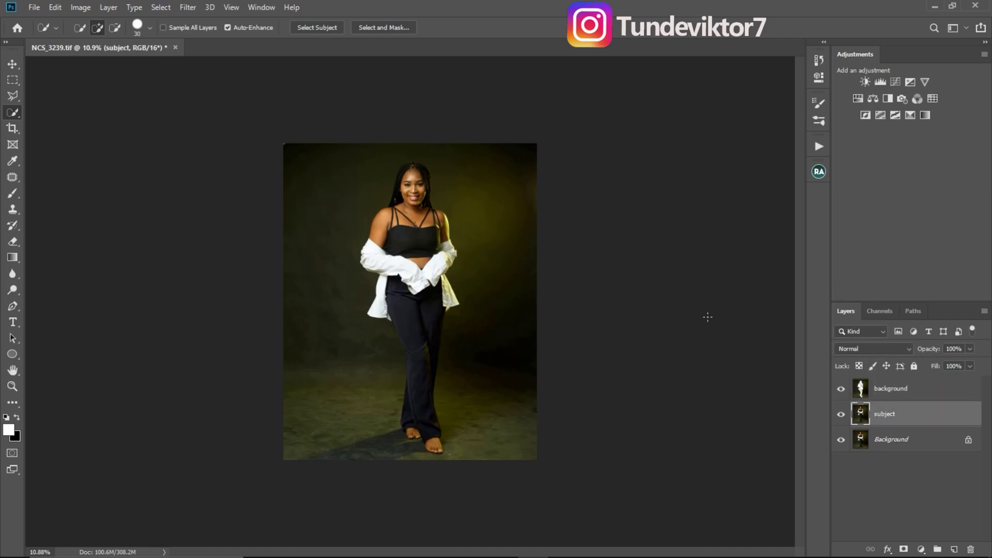
Load the background layer as a selection, invert it to the woman, and add a mask to subject.
key(ctrl)
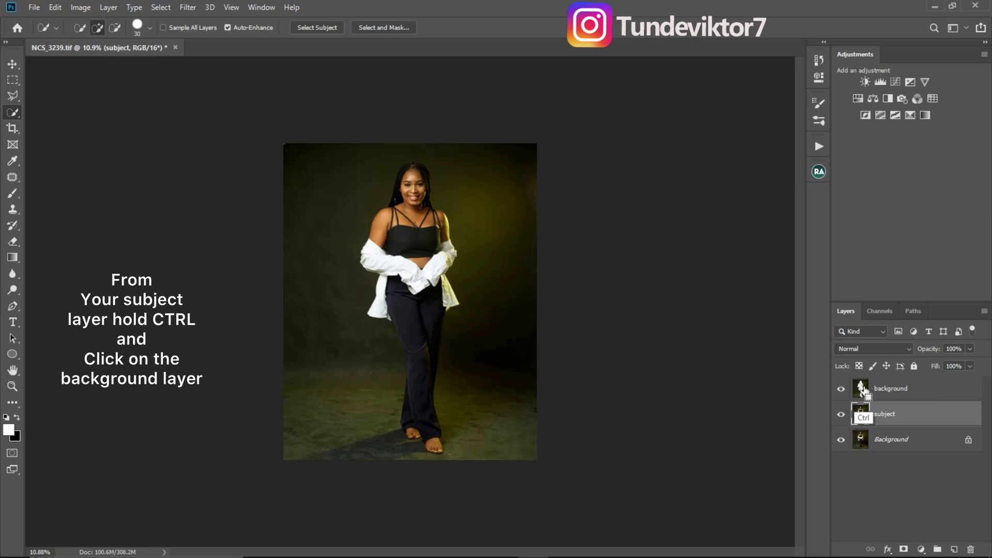
ctrl+click(861, 393)
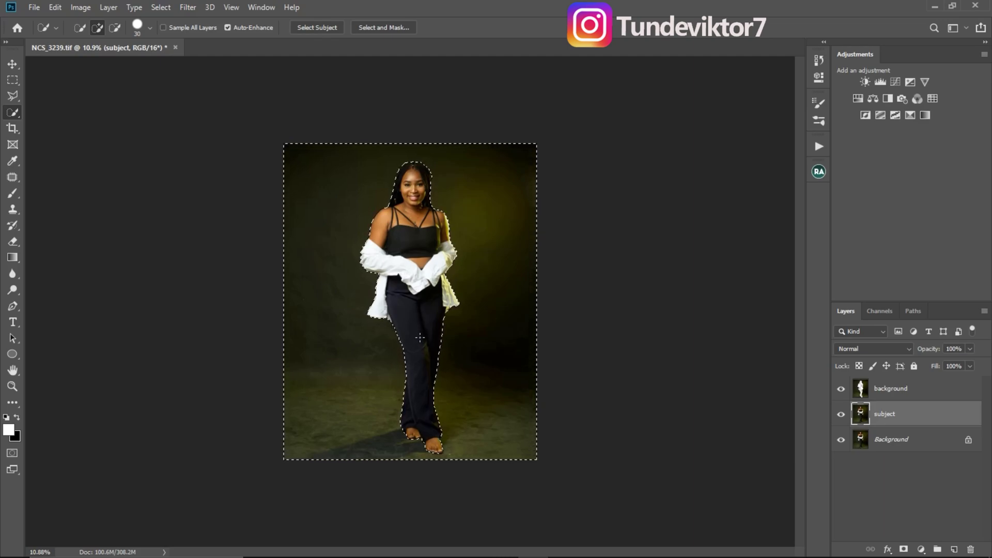
key(ctrl+shift+i)
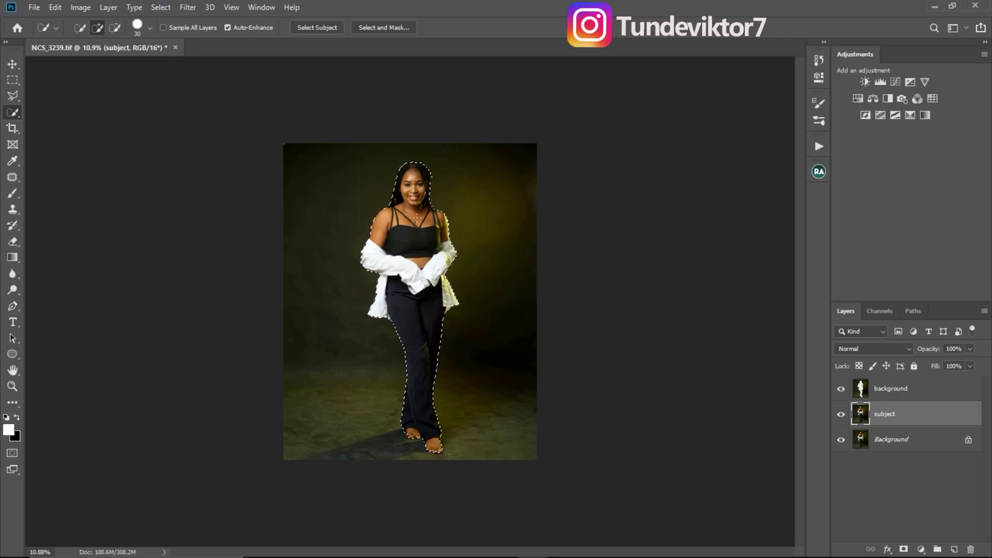
click(905, 549)
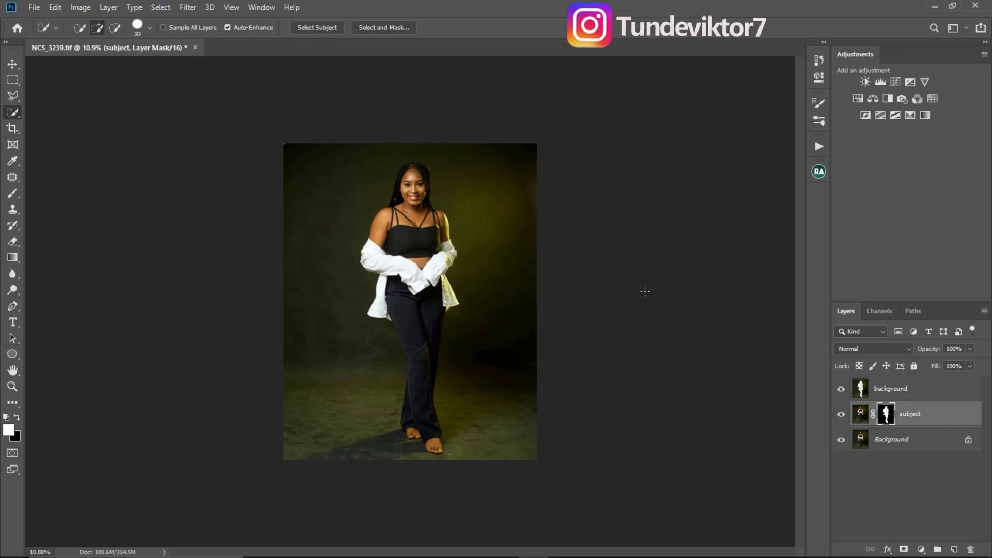
Drag the background layer below the subject layer in the layer stack.
click(891, 392)
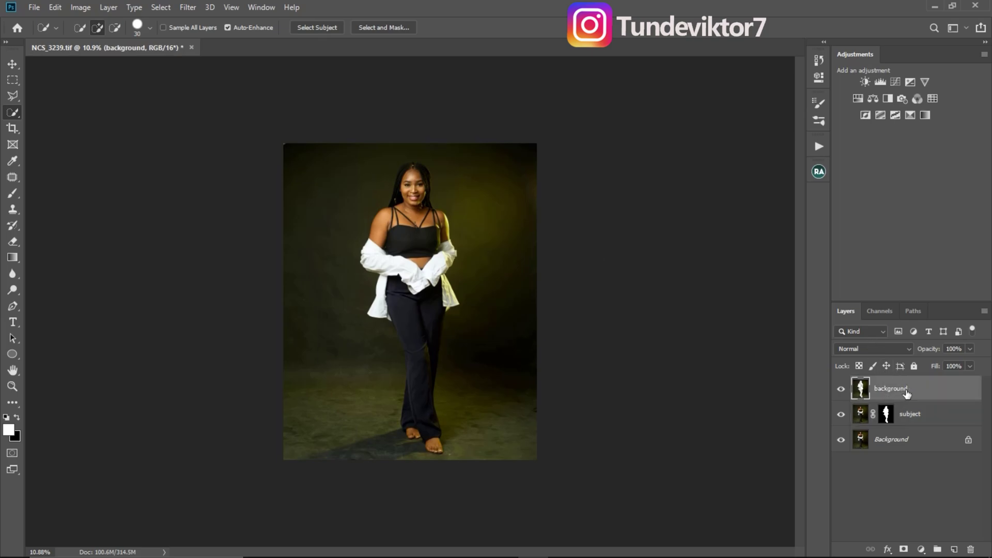
right_click(911, 401)
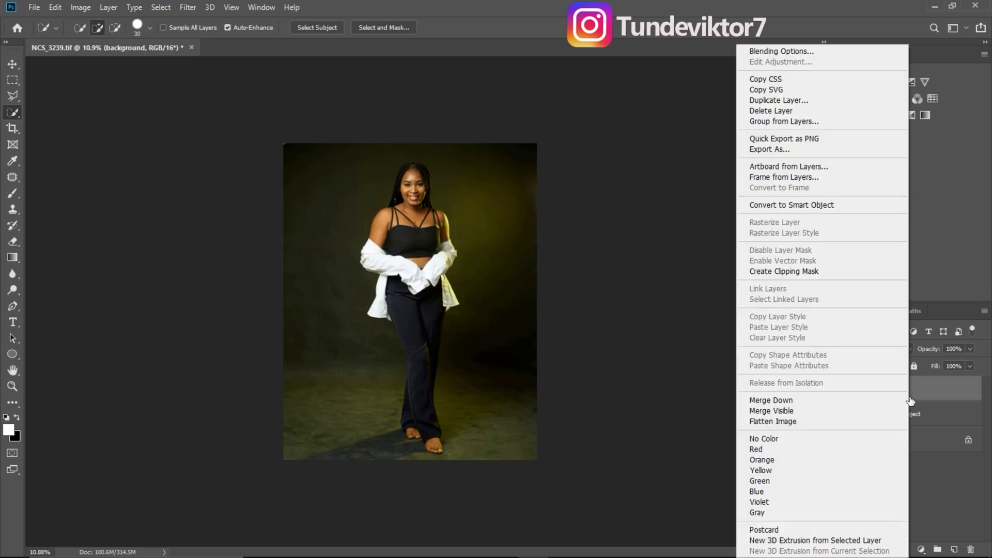
click(910, 401)
drag(934, 392, 934, 430)
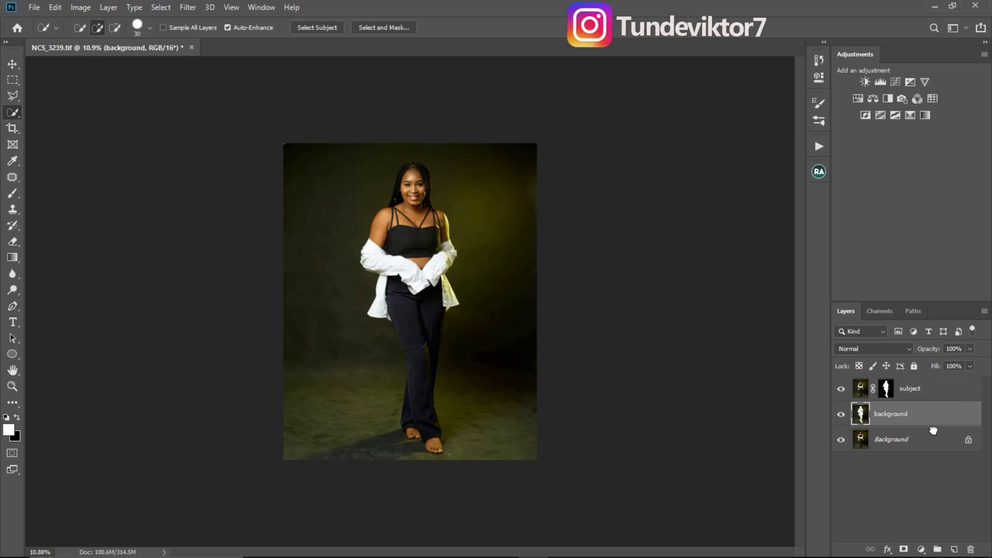
click(889, 388)
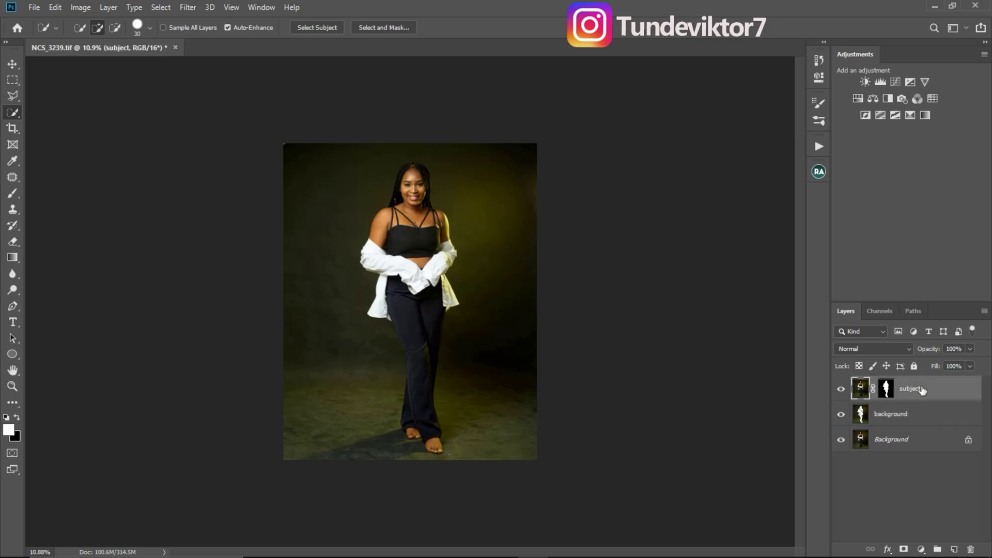
click(871, 419)
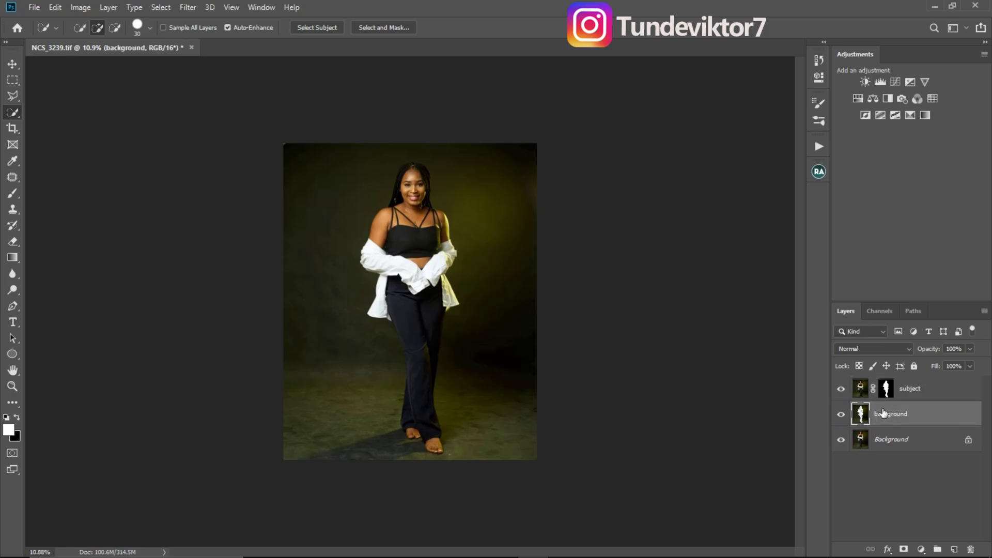
Hide and re-show the subject and original Background layers to check the cutout.
click(842, 389)
click(841, 441)
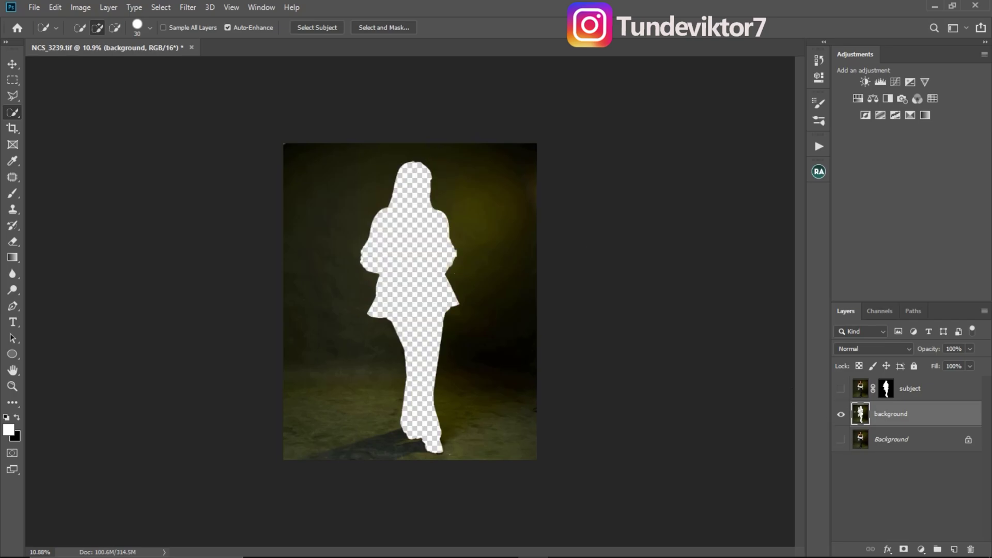
click(842, 441)
click(841, 389)
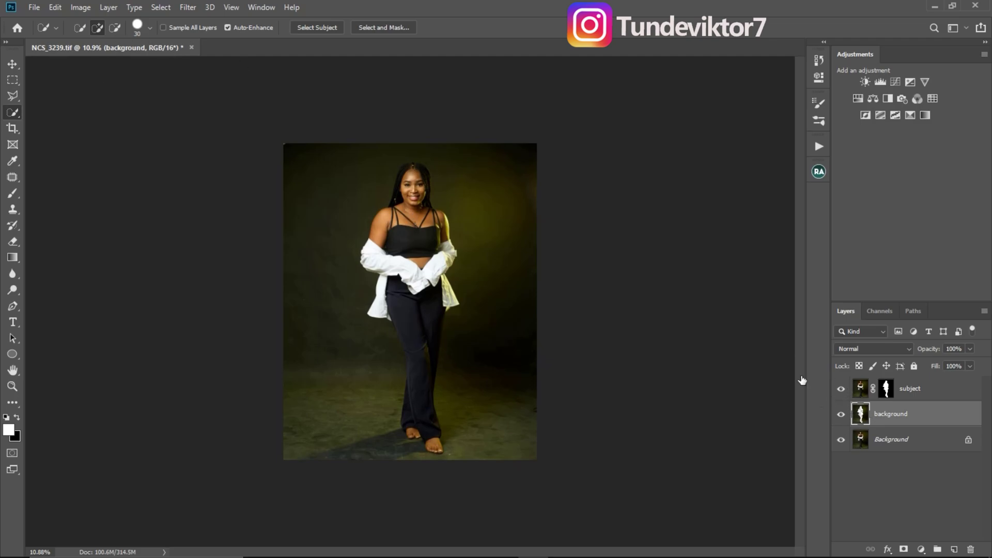
Apply a Gaussian Blur with a 240.1-pixel radius to the background layer.
click(190, 9)
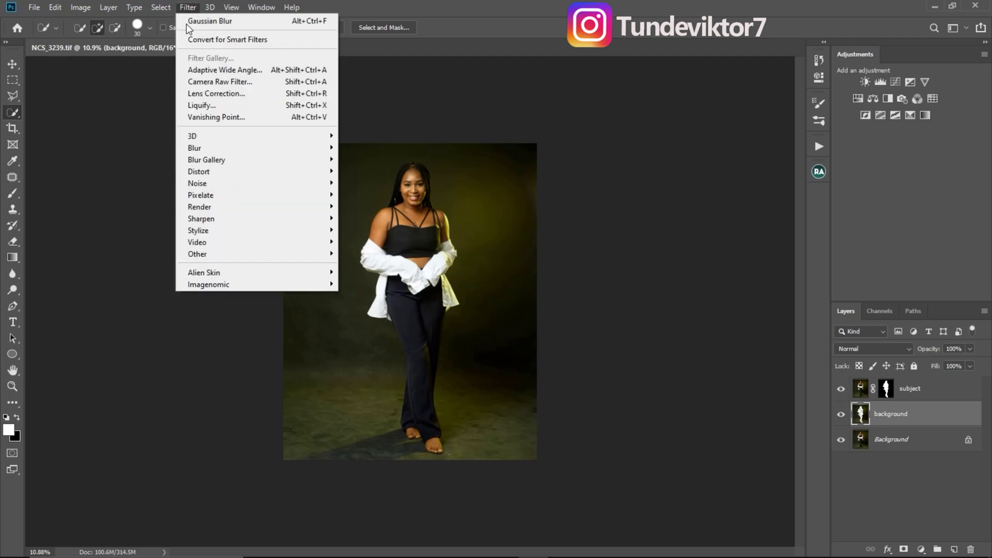
mouse_move(263, 149)
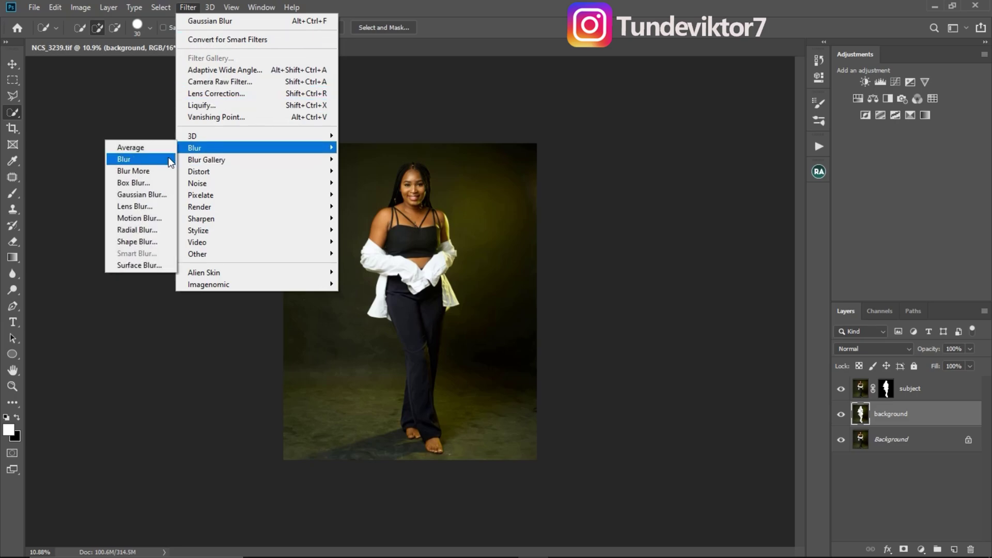
click(154, 195)
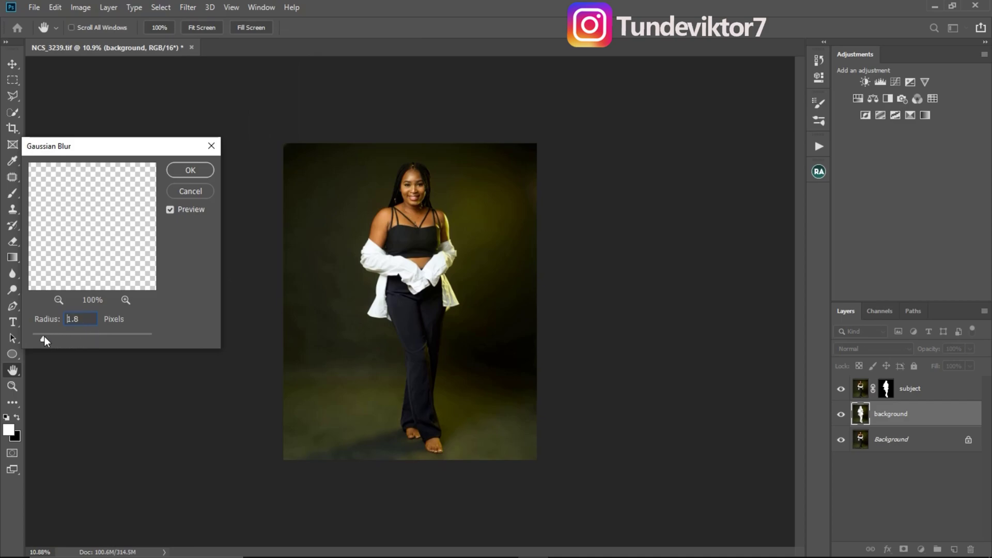
drag(45, 336, 61, 339)
drag(61, 340, 129, 340)
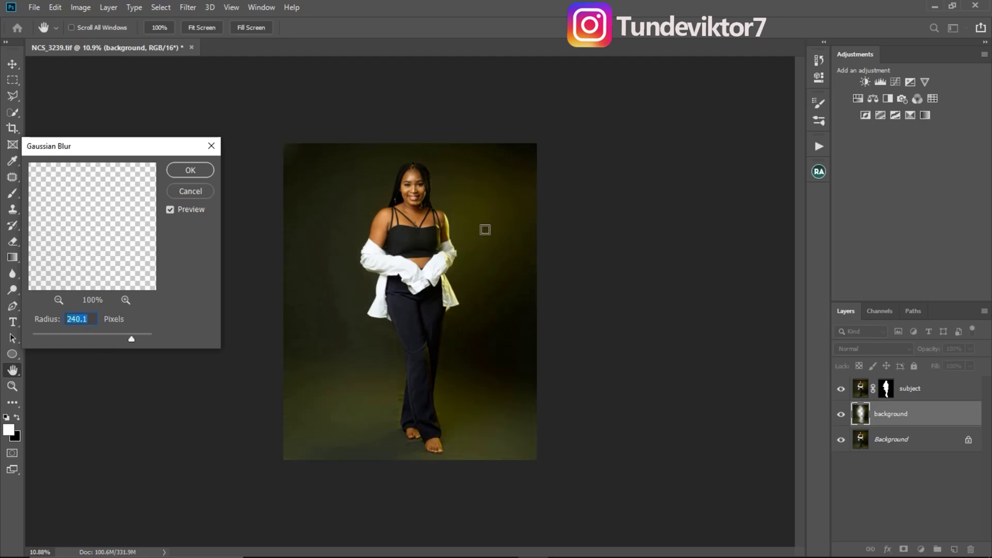
click(191, 170)
key(w)
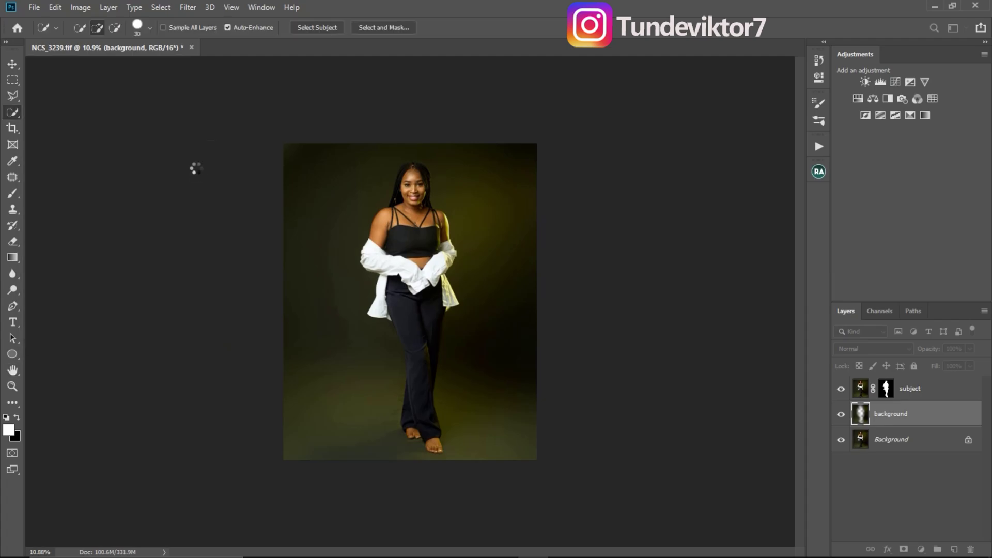
key(ctrl+space)
mouse_move(196, 168)
mouse_down()
mouse_move(428, 208)
mouse_move(477, 186)
mouse_move(504, 305)
mouse_up()
key(ctrl+space)
key(space)
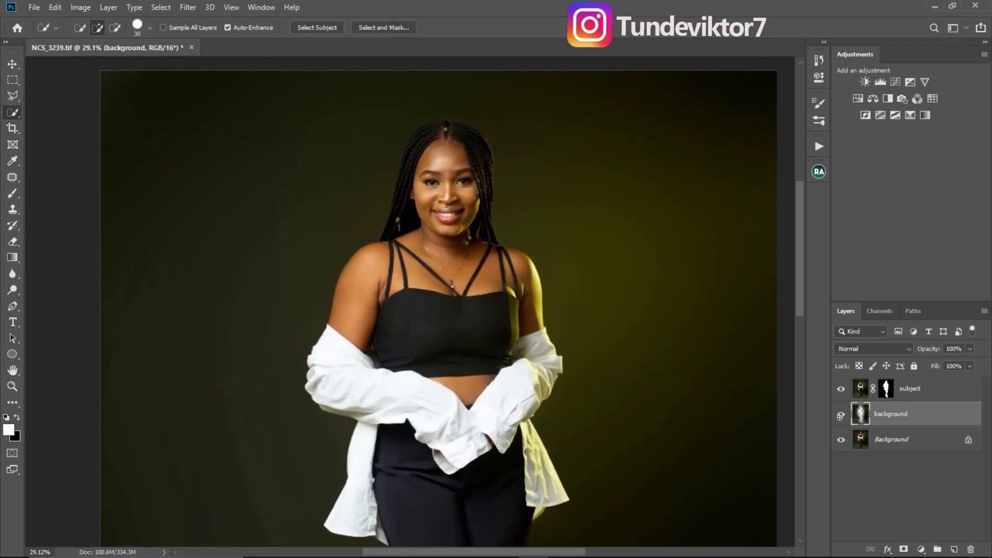
click(841, 415)
click(841, 416)
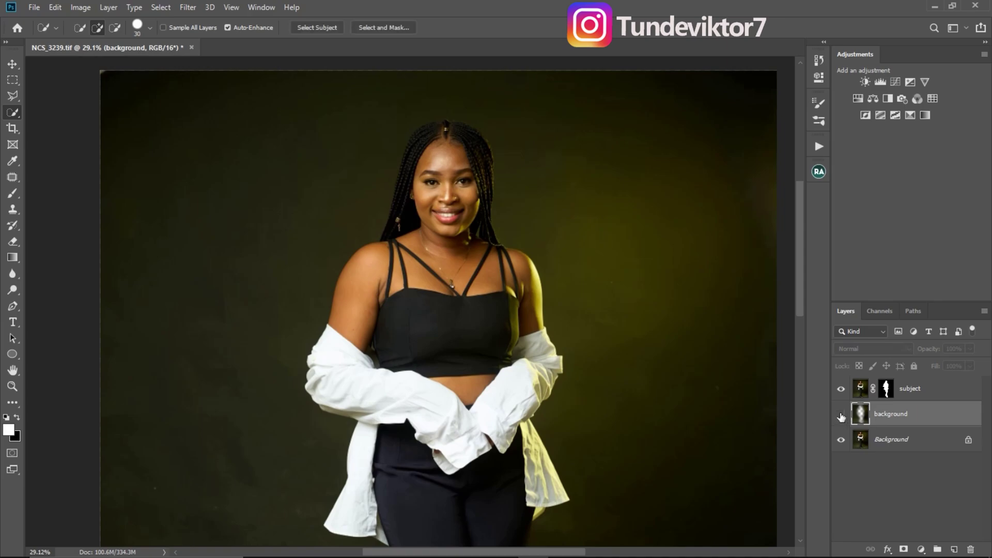
key(ctrl+space)
drag(593, 290, 563, 288)
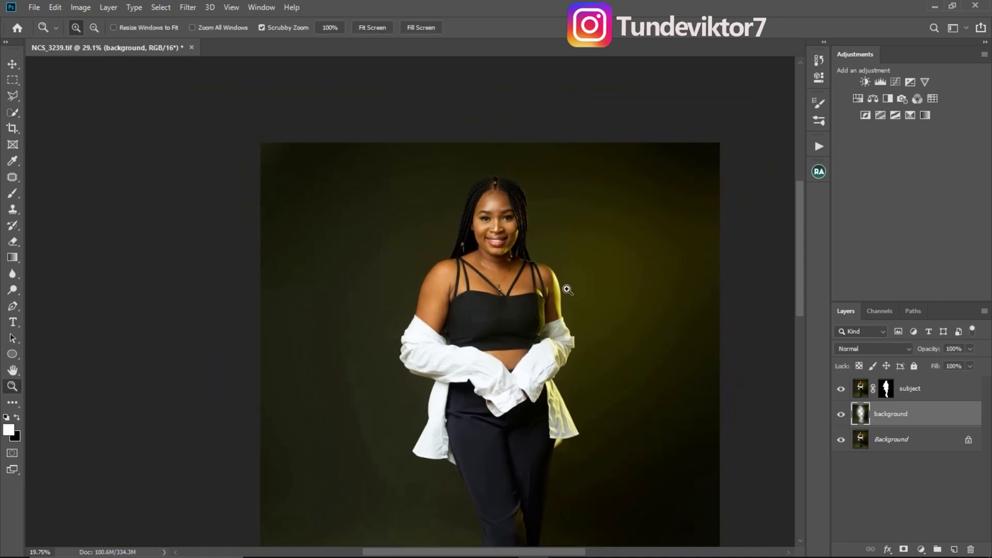
key(w)
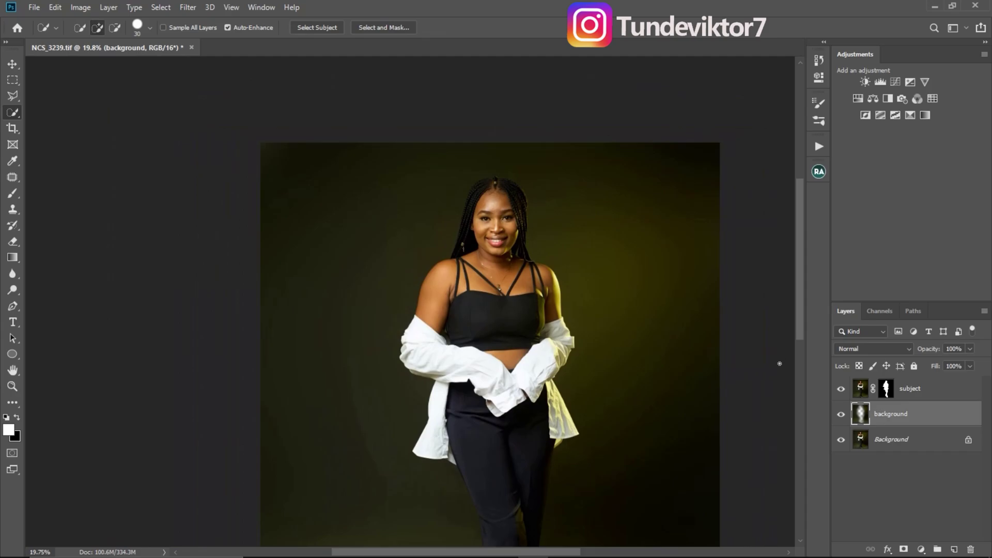
click(841, 391)
click(841, 440)
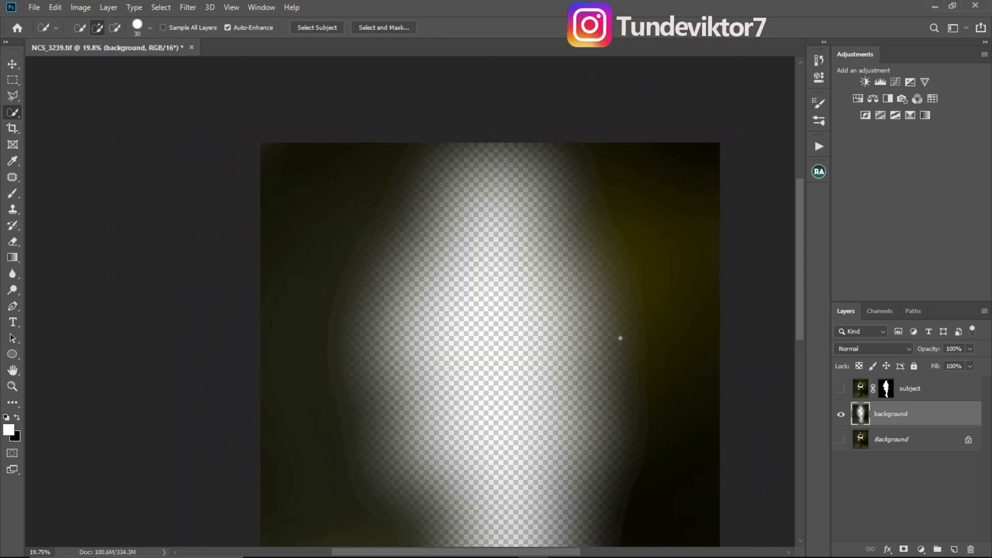
mouse_move(620, 338)
mouse_down()
mouse_move(531, 323)
mouse_move(590, 334)
mouse_up()
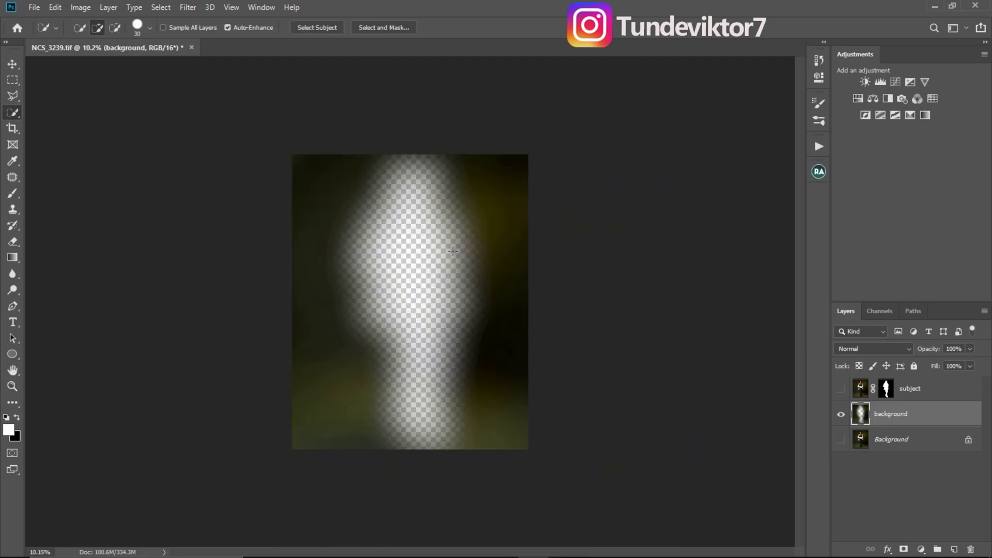
mouse_move(452, 251)
mouse_down()
mouse_move(481, 250)
mouse_move(471, 250)
mouse_up()
click(841, 389)
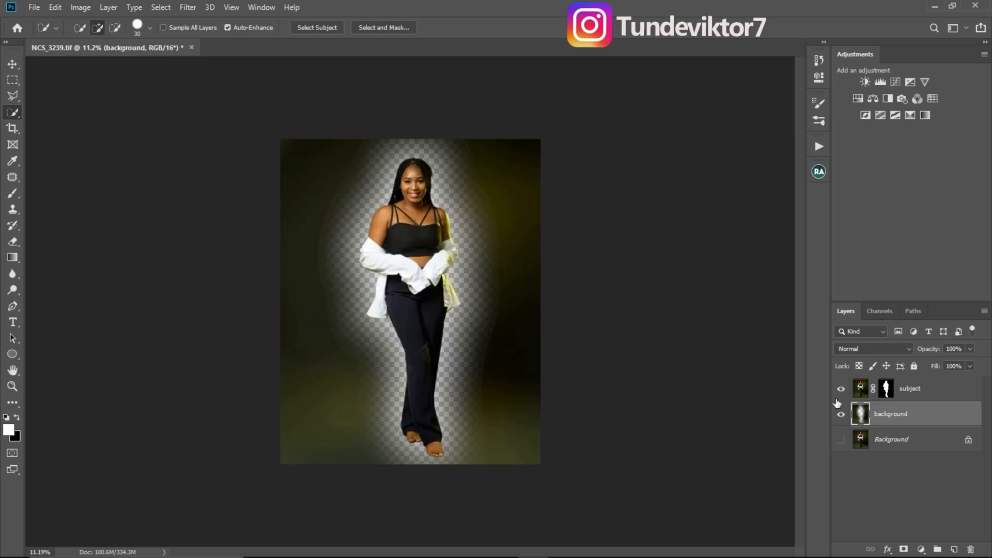
click(841, 440)
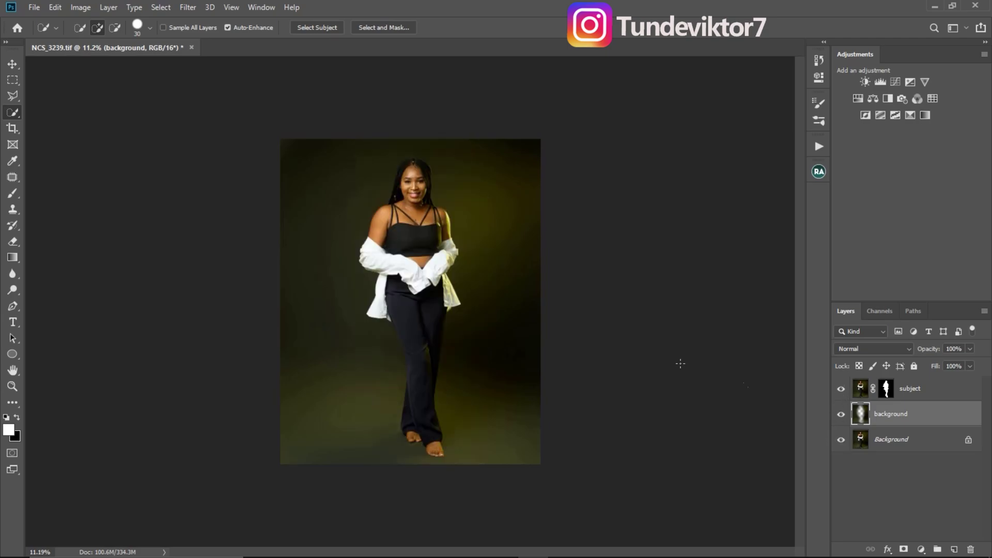
key(z)
drag(439, 186, 476, 187)
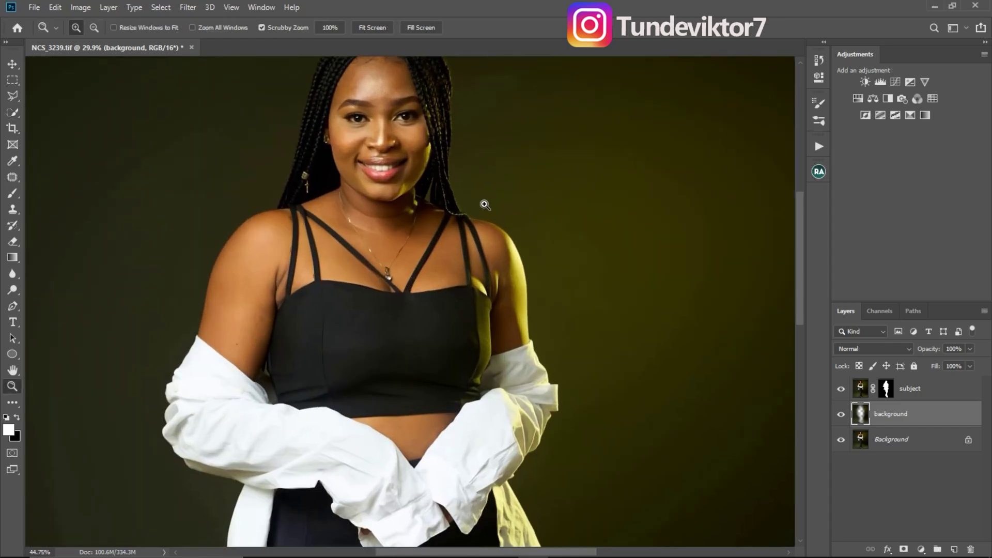